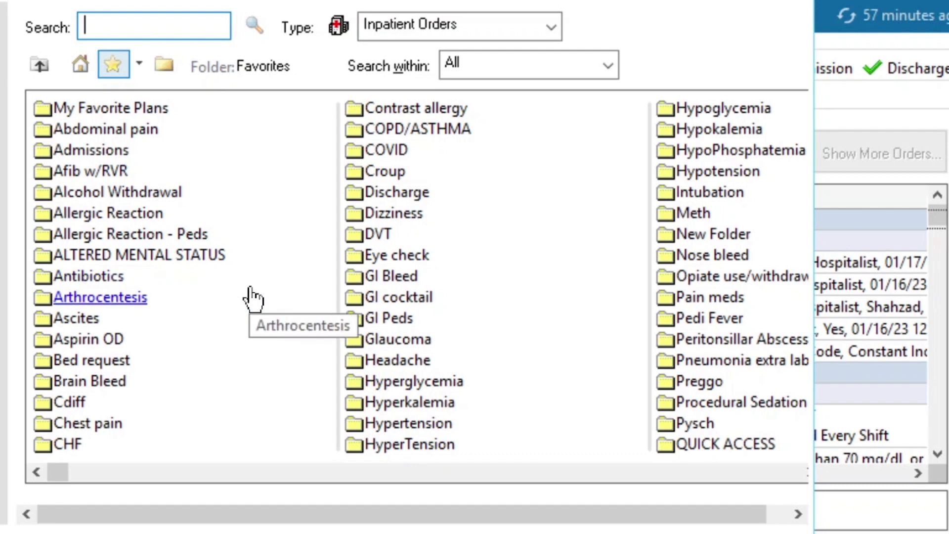
Step: Look through the Chest pain favorites folder and add the ED - Basic Weakness plan from My Favorite Plans
{"action": "left_click", "coordinate": [99, 424]}
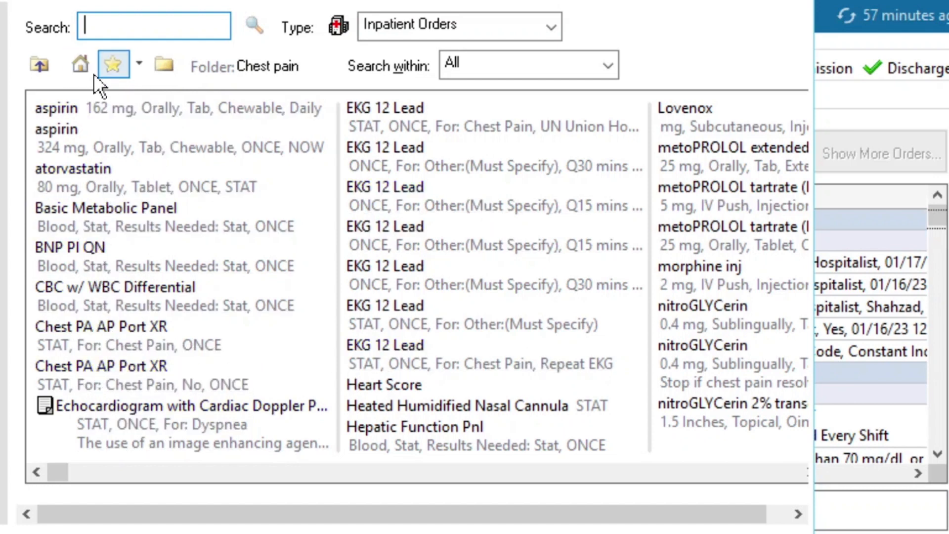
{"action": "left_click", "coordinate": [113, 65]}
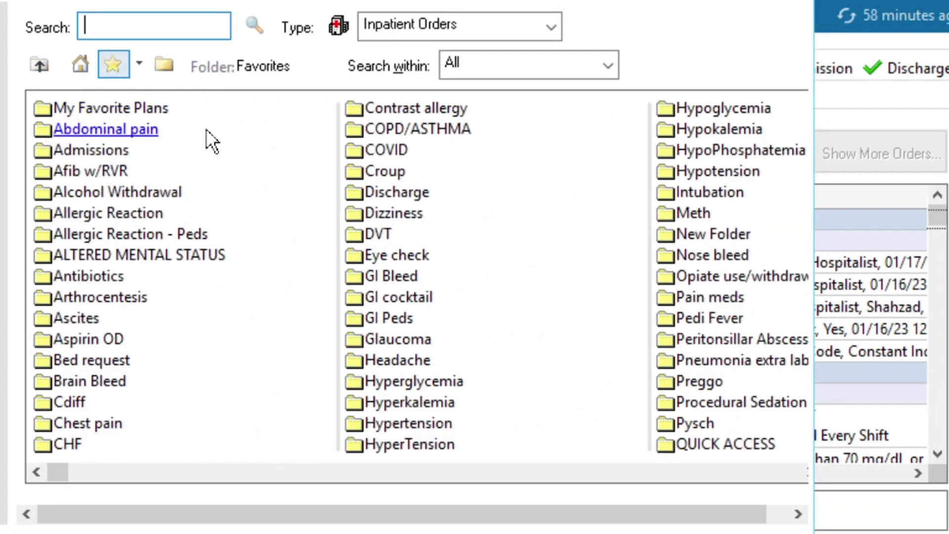
{"action": "left_click", "coordinate": [105, 110]}
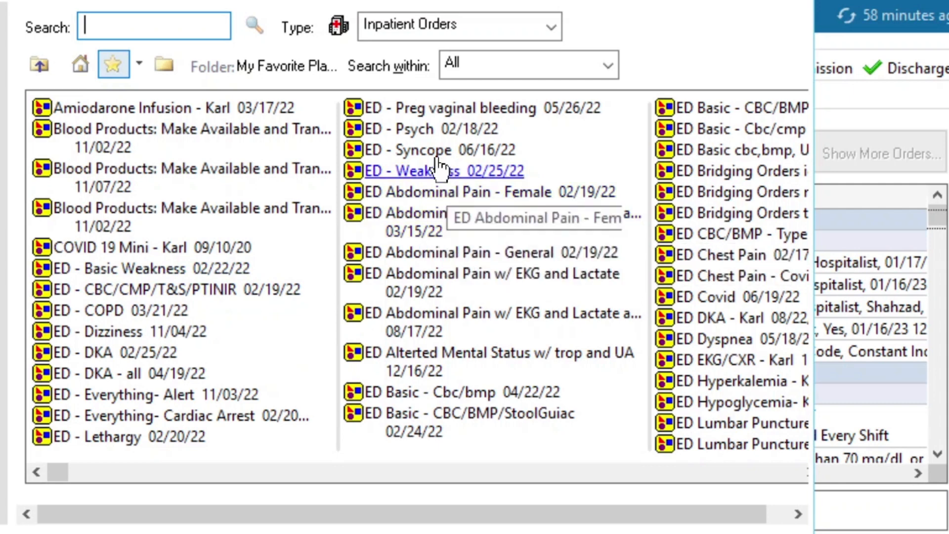
{"action": "left_click", "coordinate": [141, 278]}
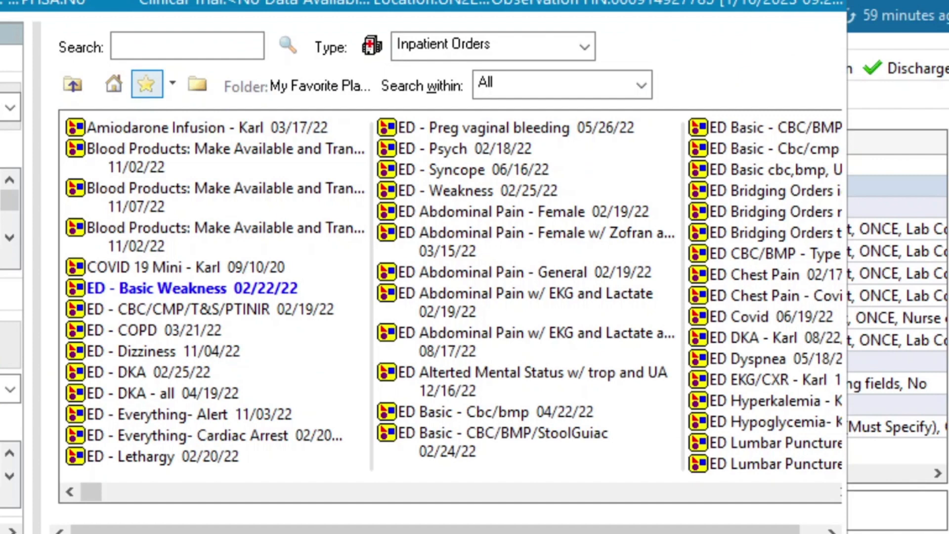
Step: Examine the orders in the QUICK ACCESS favorites folder, from the blood tests through the CT scans, and return to Favorites
{"action": "left_click", "coordinate": [145, 83]}
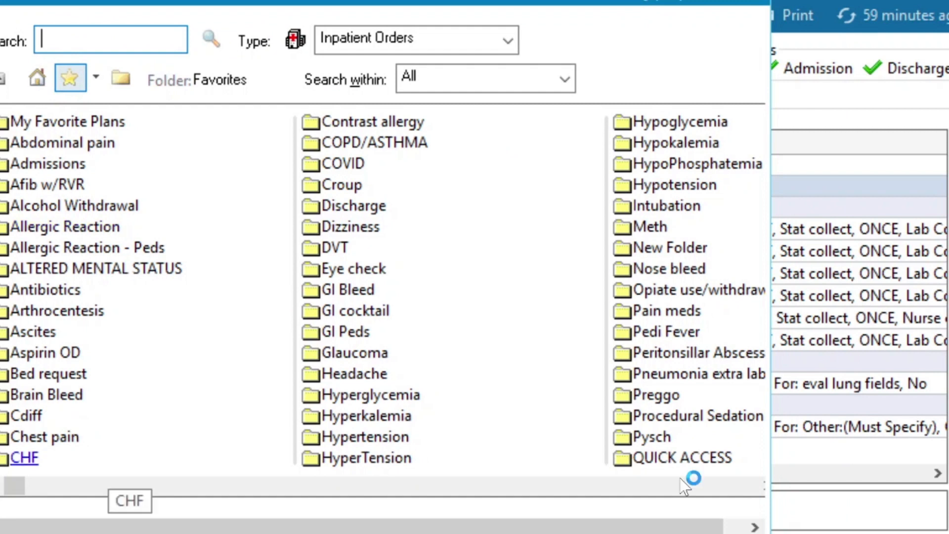
{"action": "left_click", "coordinate": [723, 460]}
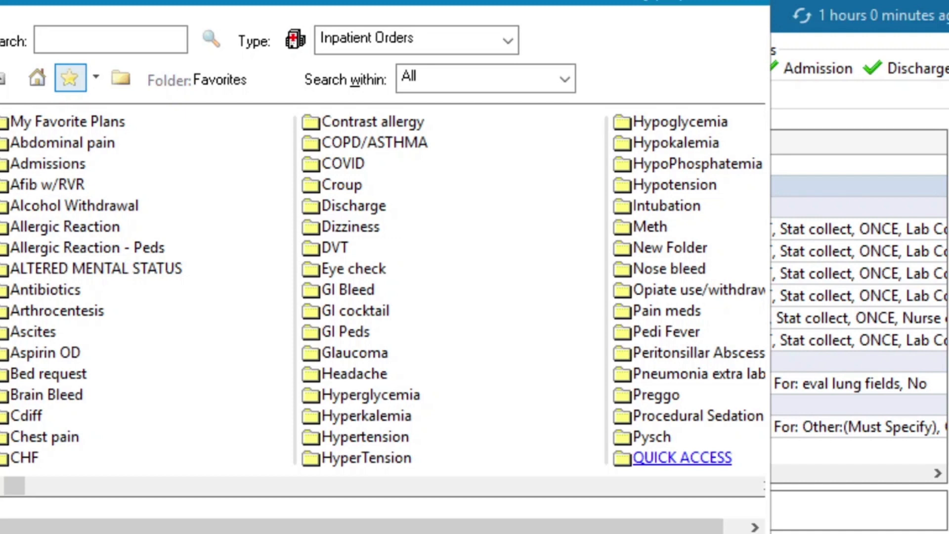
{"action": "left_click", "coordinate": [675, 459]}
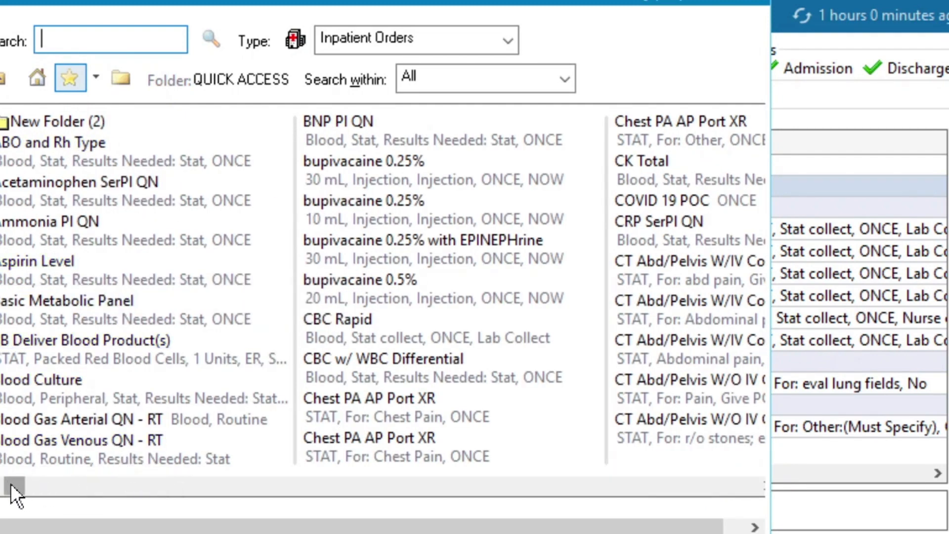
{"action": "left_click_drag", "start_coordinate": [10, 485], "coordinate": [148, 506]}
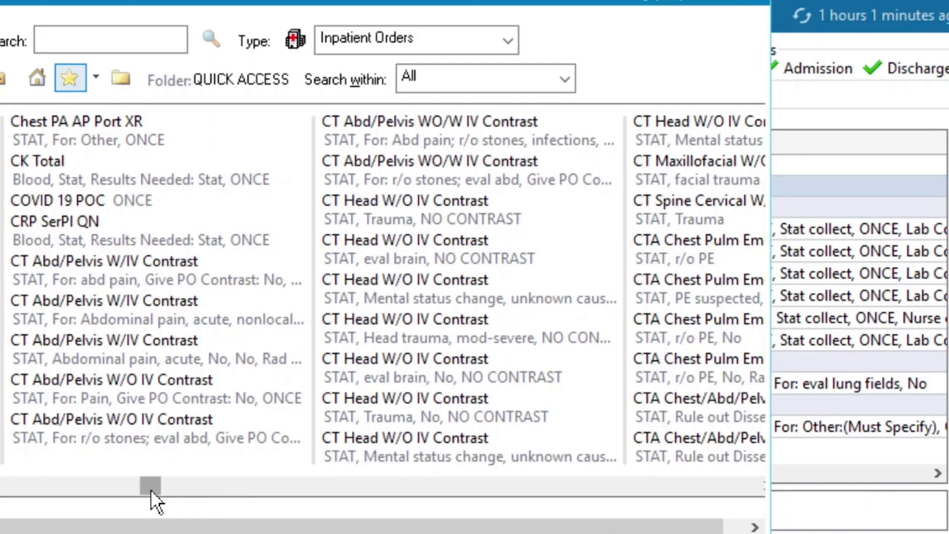
{"action": "left_click_drag", "start_coordinate": [151, 489], "coordinate": [2, 479]}
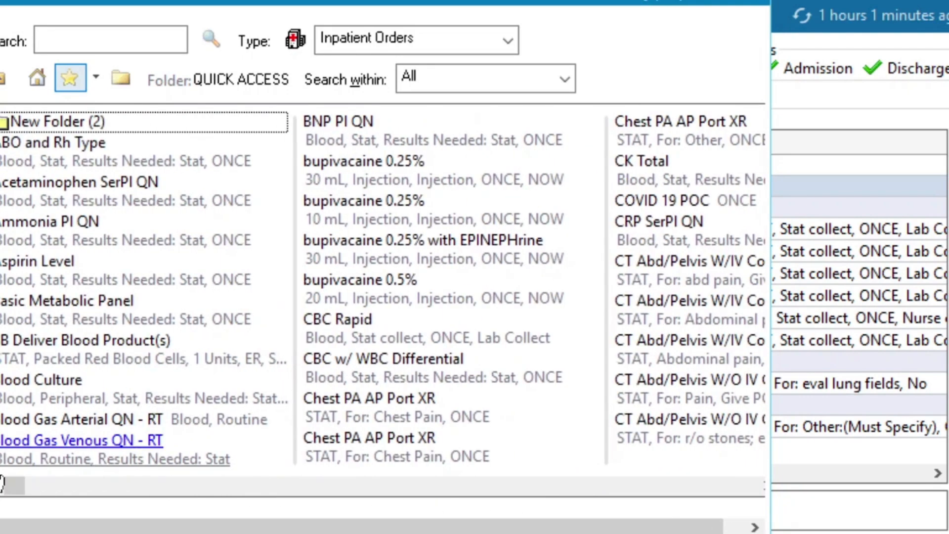
{"action": "left_click", "coordinate": [63, 82]}
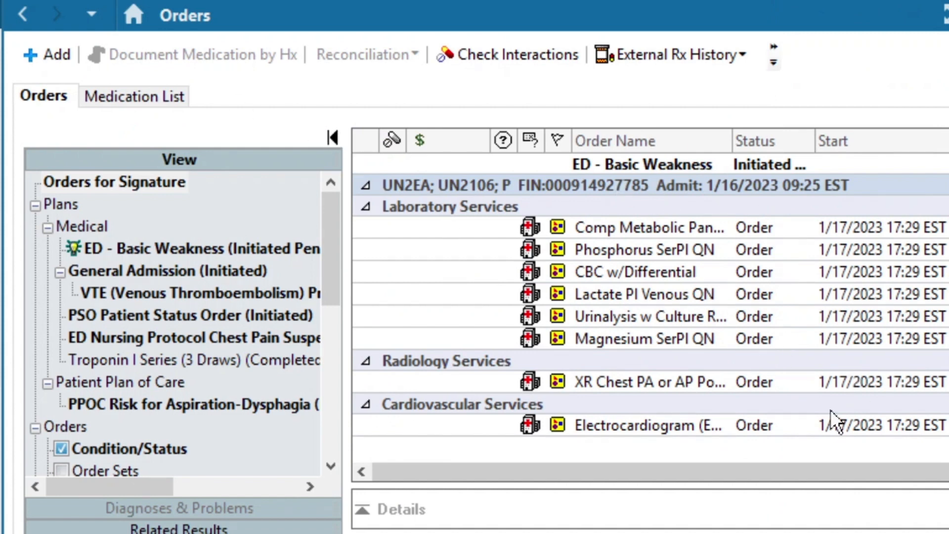
Step: Remove the pending ED - Basic Weakness plan from the patient's medical plans
{"action": "left_click", "coordinate": [625, 223]}
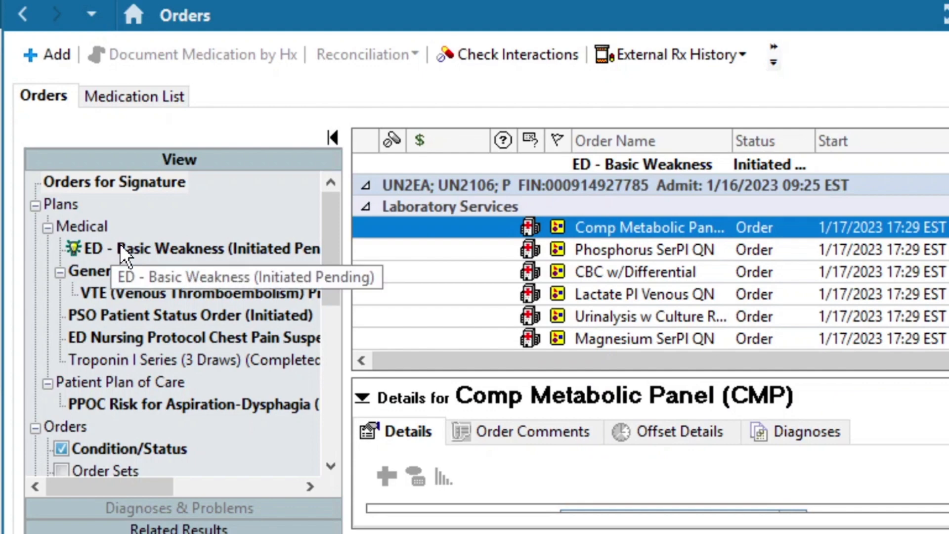
{"action": "left_click", "coordinate": [120, 246]}
{"action": "right_click", "coordinate": [119, 246]}
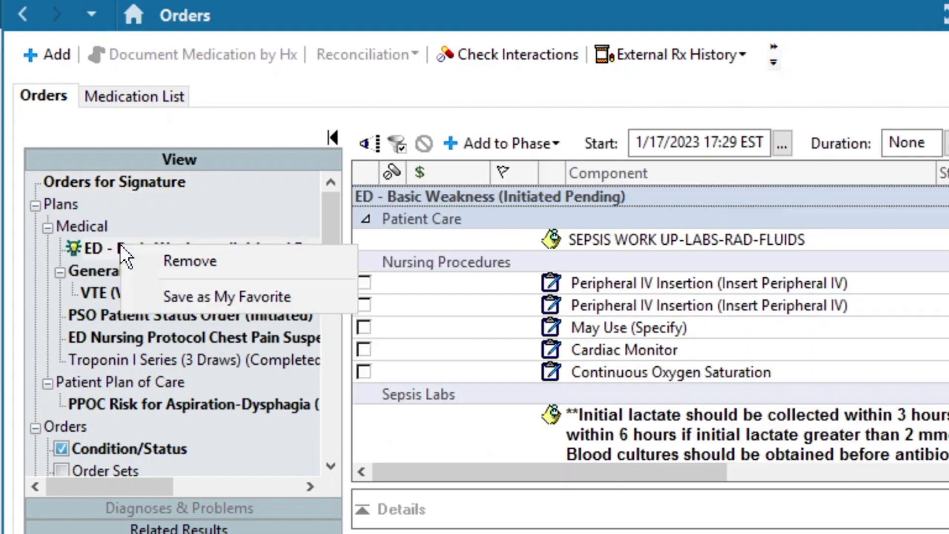
{"action": "left_click", "coordinate": [162, 258]}
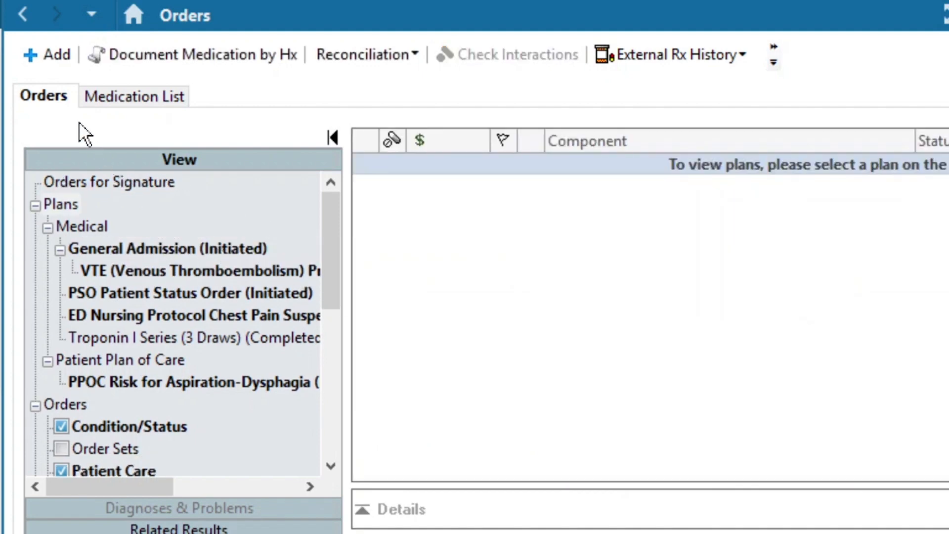
Step: Search the inpatient order catalog for "troponin" and add the Troponin-T HS PI QN order
{"action": "left_click", "coordinate": [45, 51]}
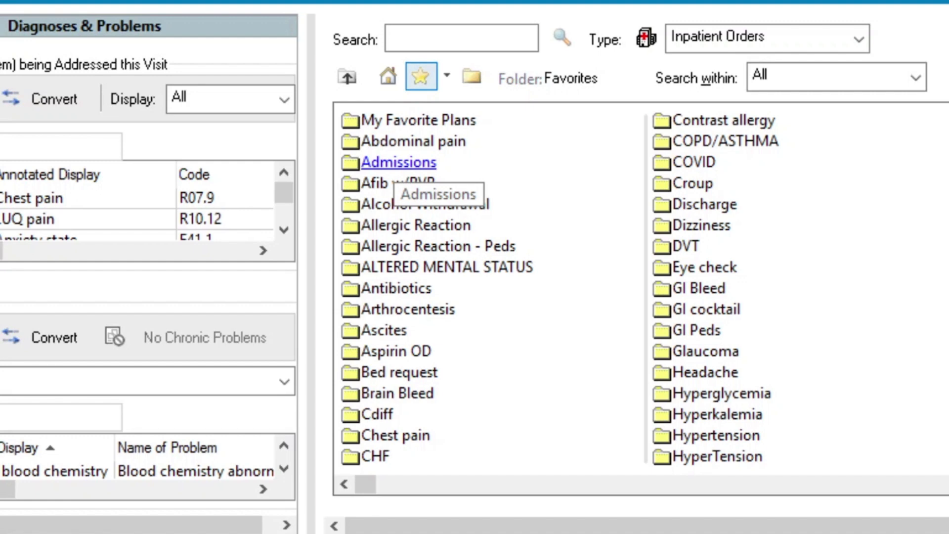
{"action": "left_click", "coordinate": [437, 41]}
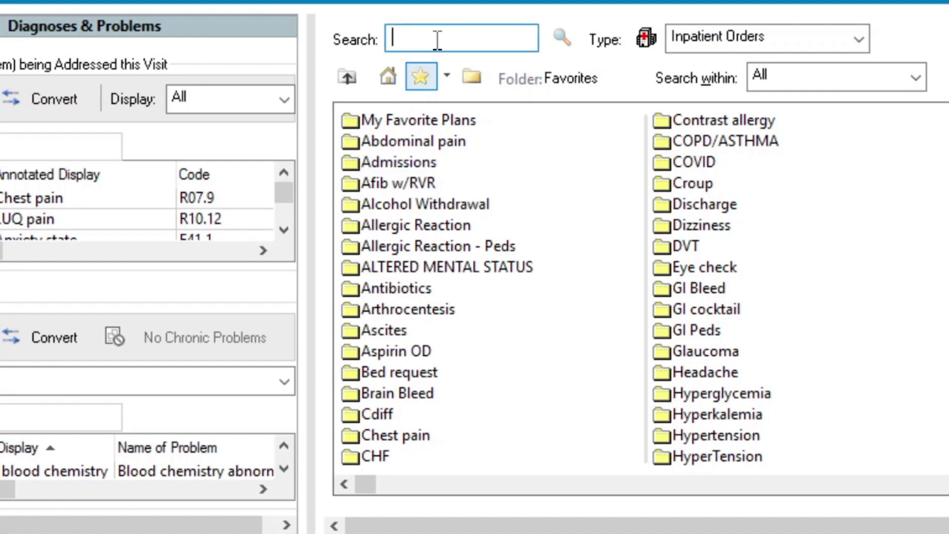
{"action": "type", "text": "troponin"}
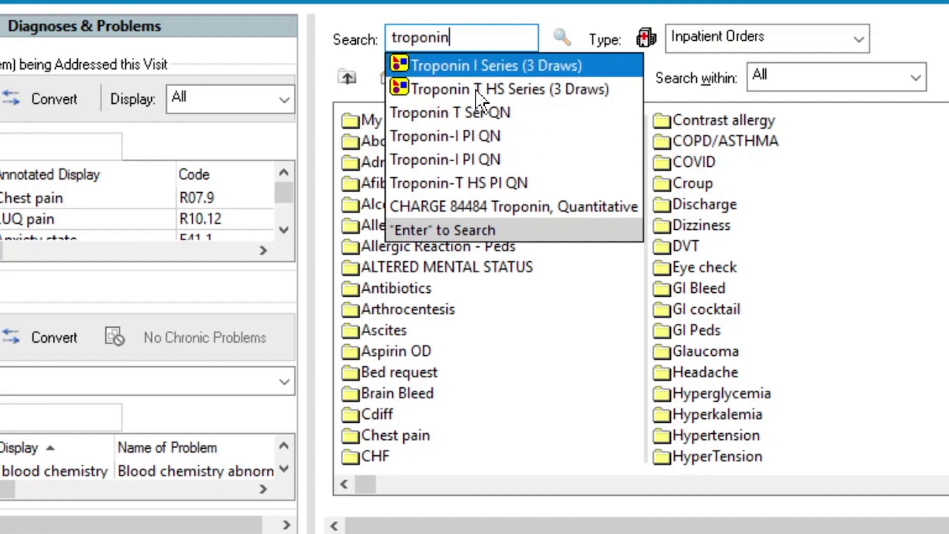
{"action": "left_click", "coordinate": [476, 181]}
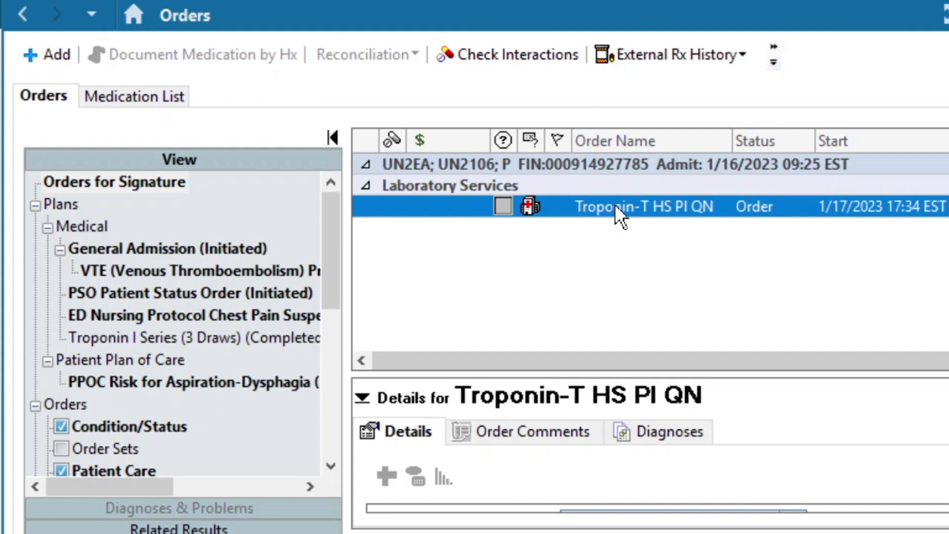
Step: Start adding the Troponin-T HS PI QN order to favorites with the top-level Favorites folder as destination, and cancel
{"action": "right_click", "coordinate": [577, 213]}
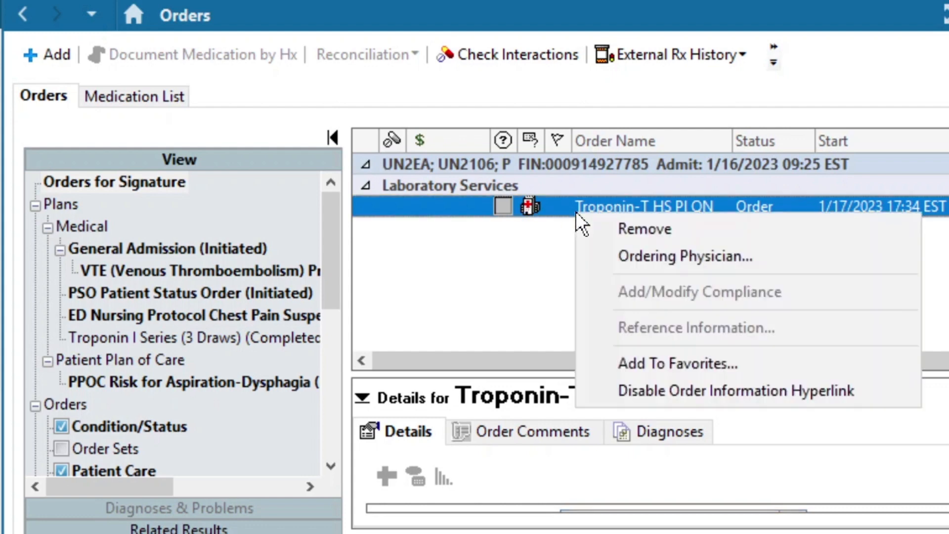
{"action": "left_click", "coordinate": [624, 360]}
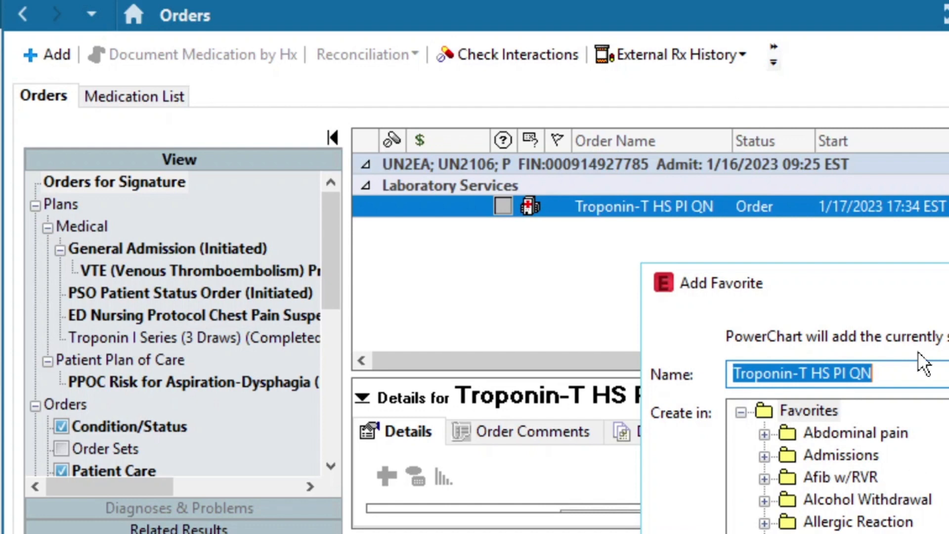
{"action": "left_click_drag", "start_coordinate": [883, 288], "coordinate": [573, 160]}
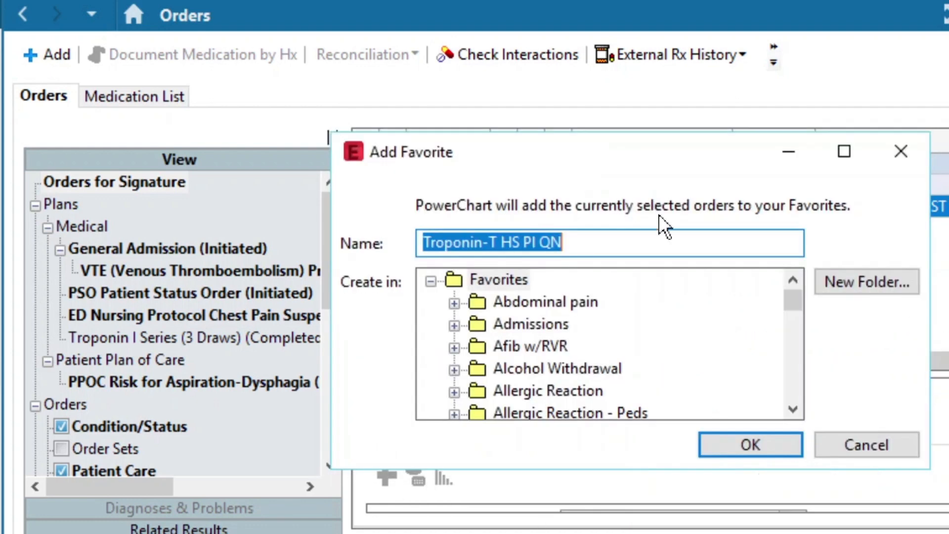
{"action": "left_click_drag", "start_coordinate": [793, 299], "coordinate": [794, 321]}
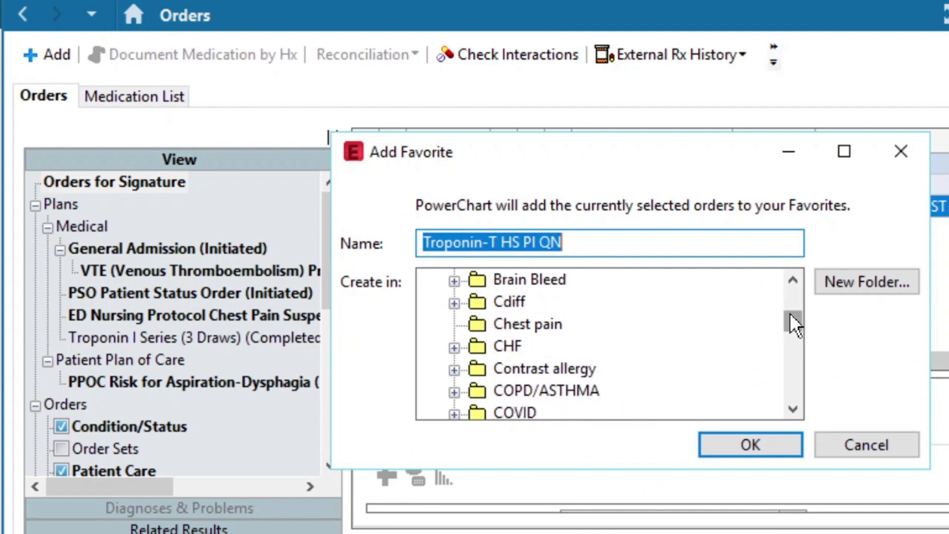
{"action": "left_click_drag", "start_coordinate": [791, 314], "coordinate": [791, 261]}
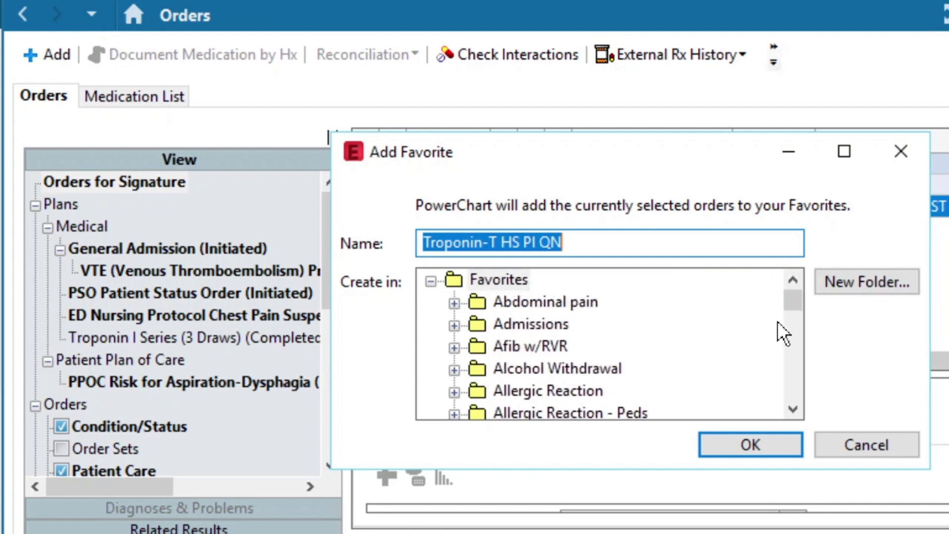
{"action": "left_click_drag", "start_coordinate": [790, 300], "coordinate": [793, 249]}
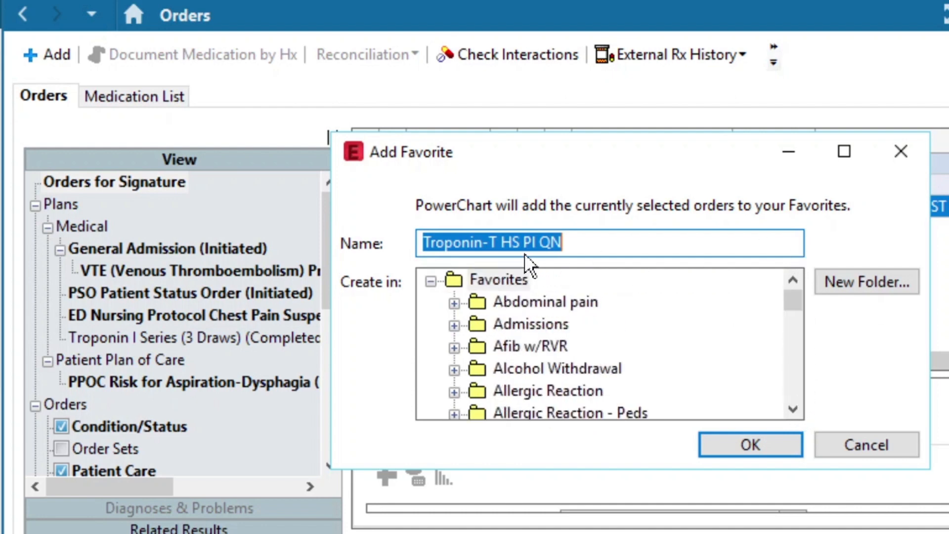
{"action": "left_click", "coordinate": [496, 275]}
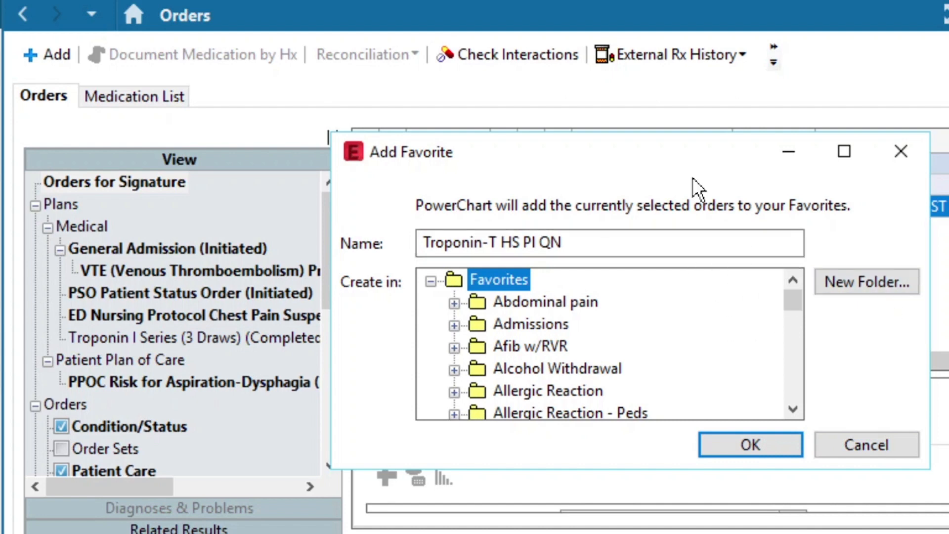
{"action": "left_click", "coordinate": [862, 440]}
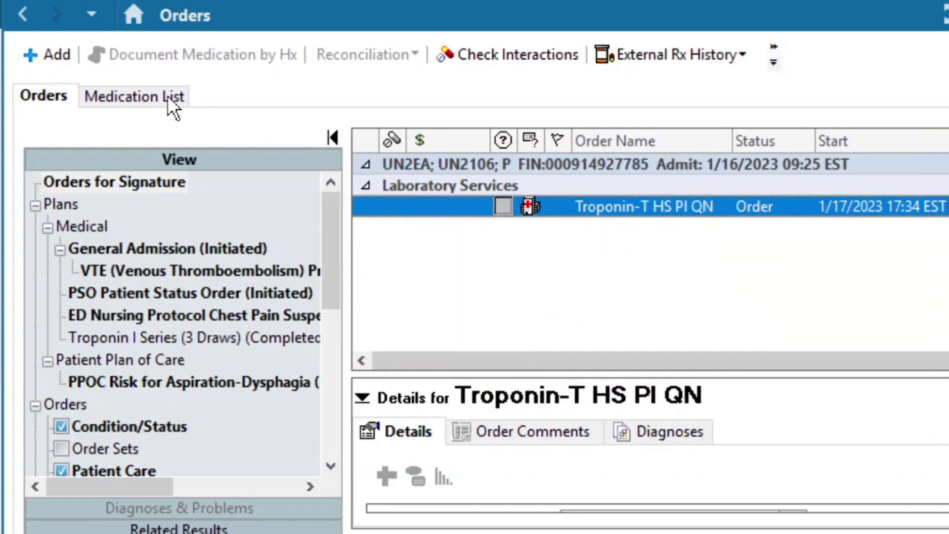
Step: Reopen the order catalog and look through the Antibiotics and Pedi Fever favorites folders
{"action": "left_click", "coordinate": [55, 58]}
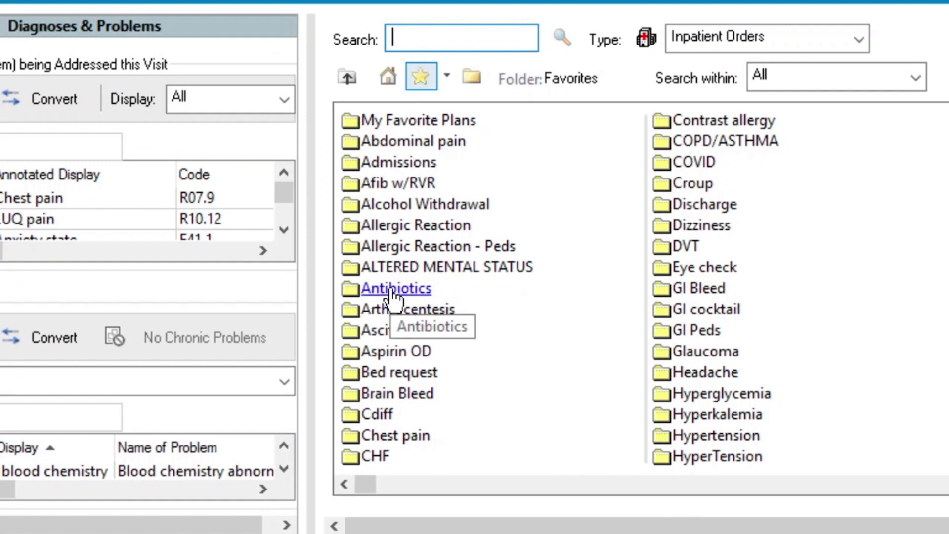
{"action": "left_click", "coordinate": [420, 291]}
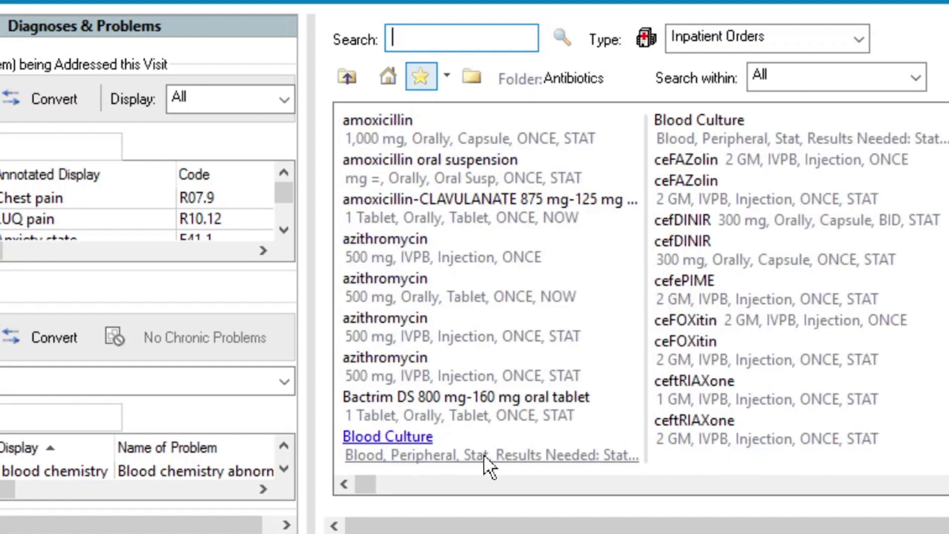
{"action": "left_click", "coordinate": [347, 79]}
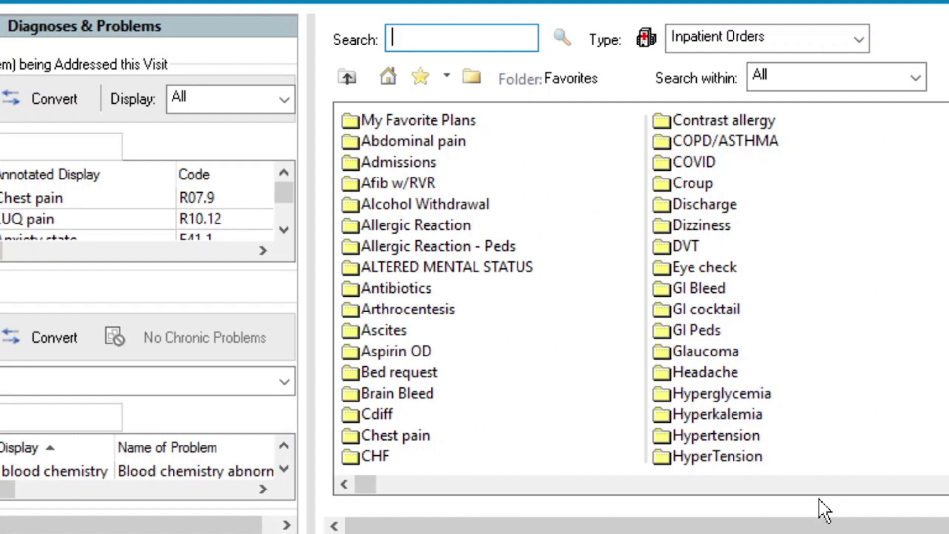
{"action": "left_click", "coordinate": [684, 490]}
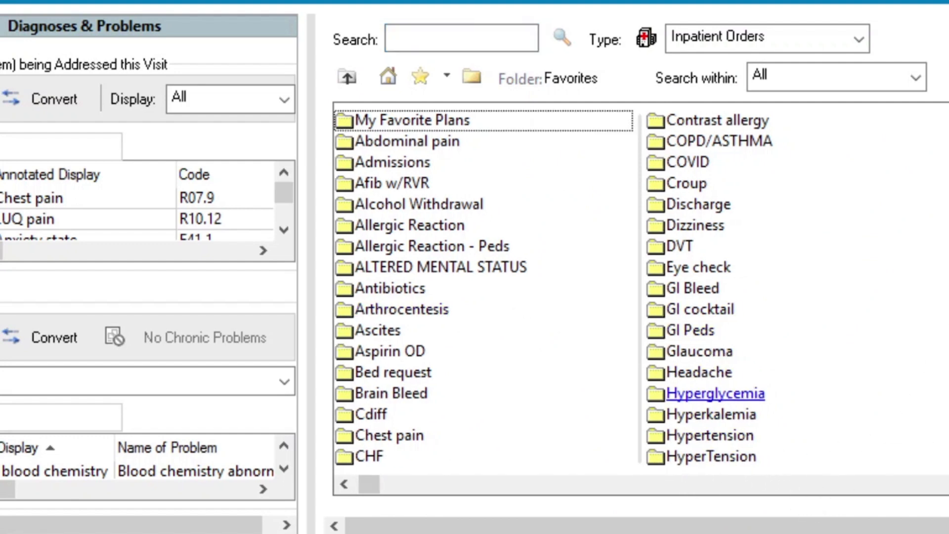
{"action": "left_click", "coordinate": [944, 310]}
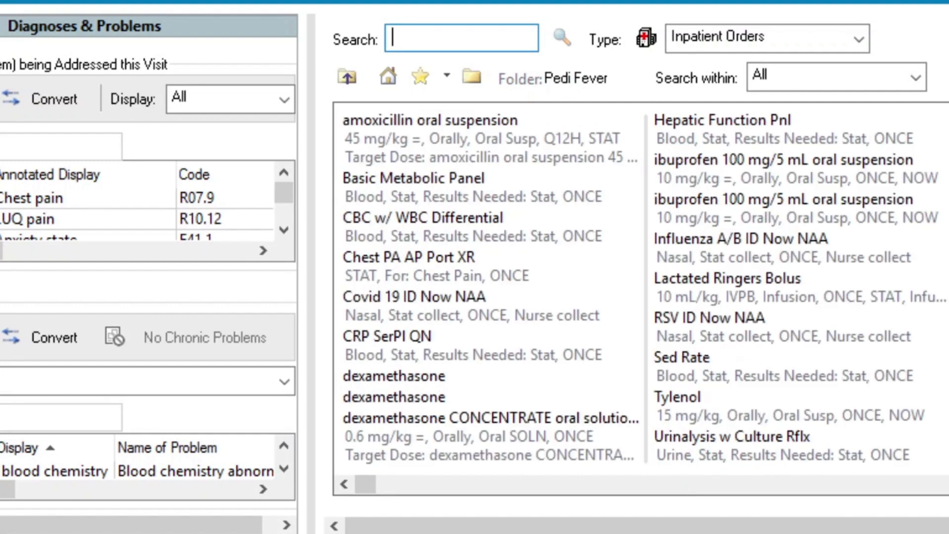